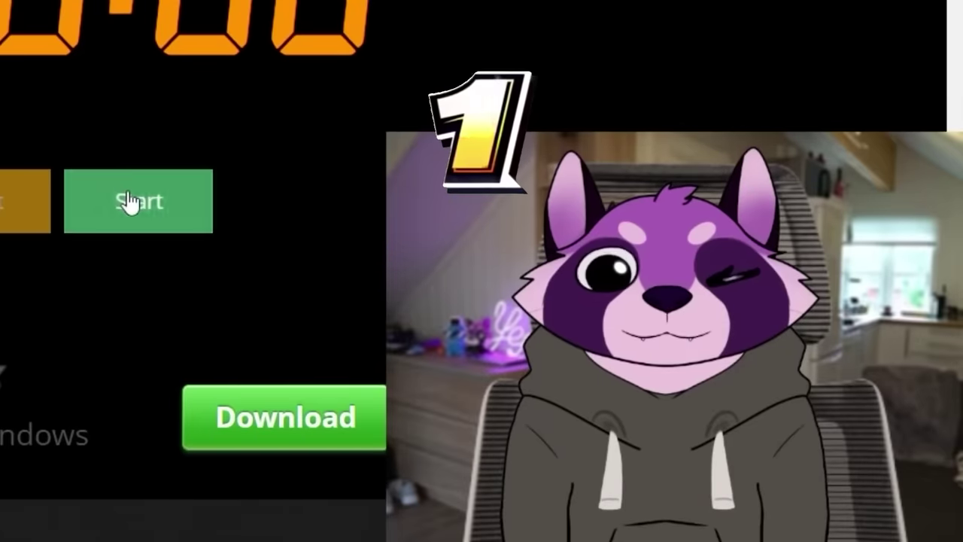
Insert a LocalScript into StarterPlayerScripts and select its default print line
click(130, 202)
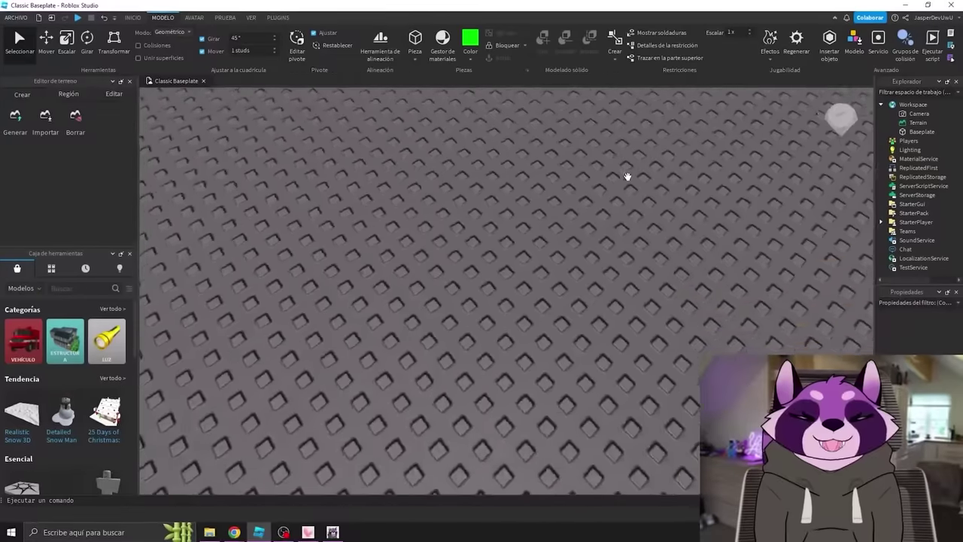
right_drag(627, 172, 632, 173)
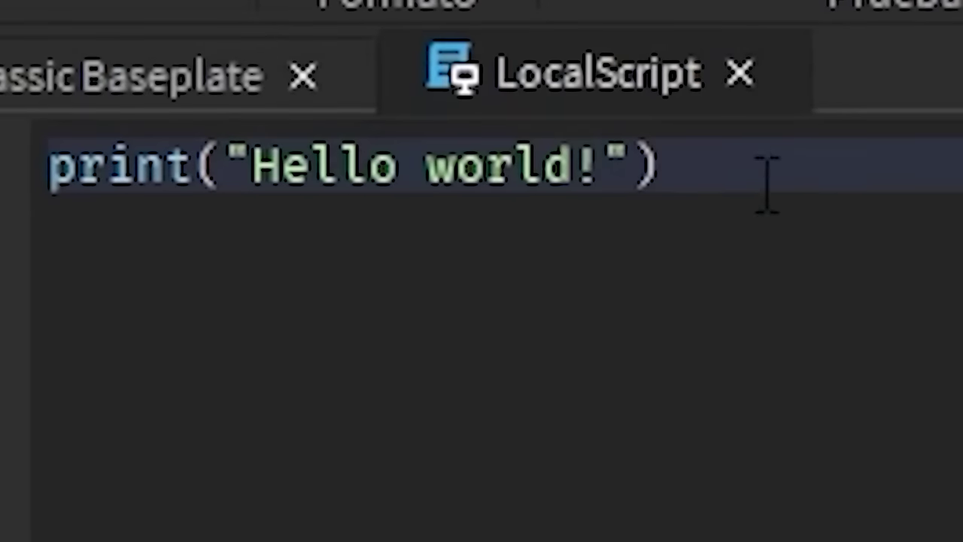
drag(269, 97, 168, 95)
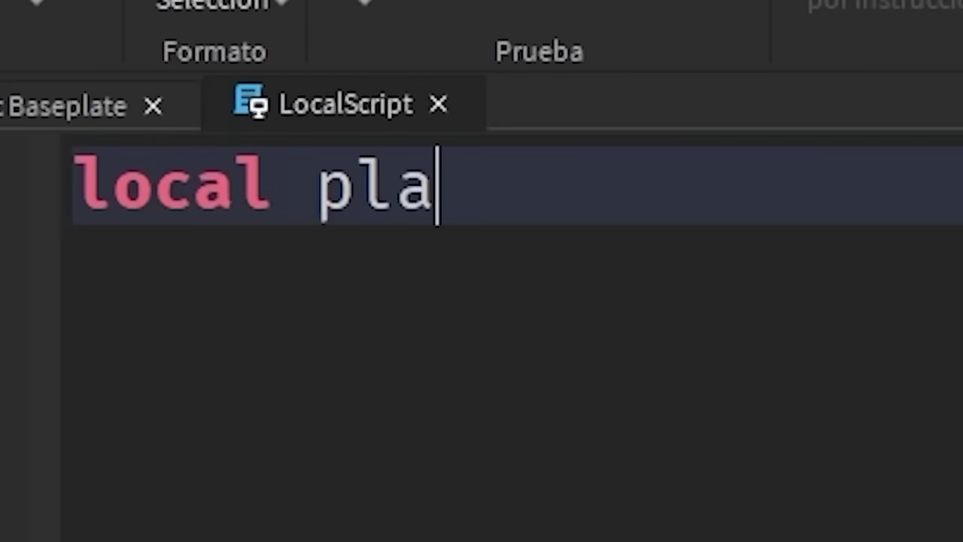
Set player to game.Players.LocalPlayer and add the camara and HumanoidRootPart waiting lines
text(=)
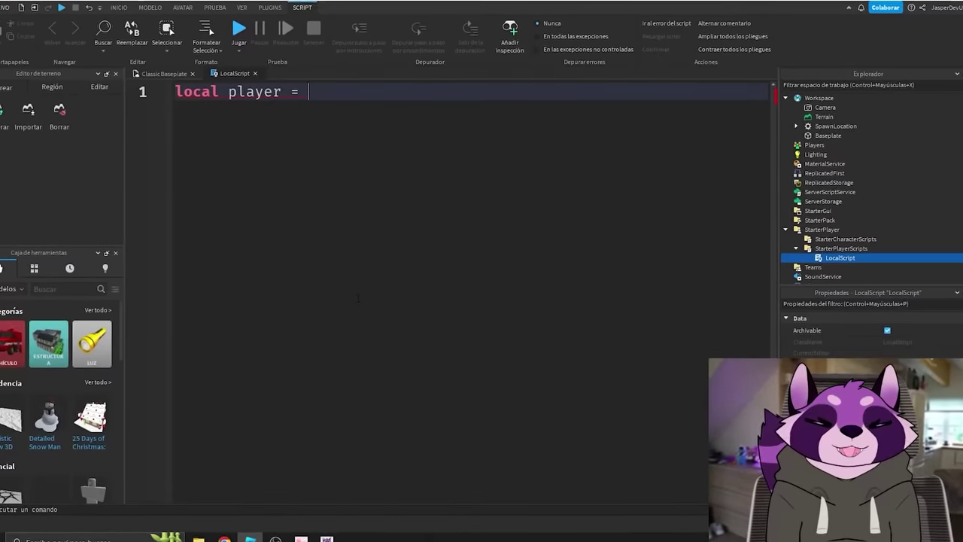
text( g)
text(ame.Players)
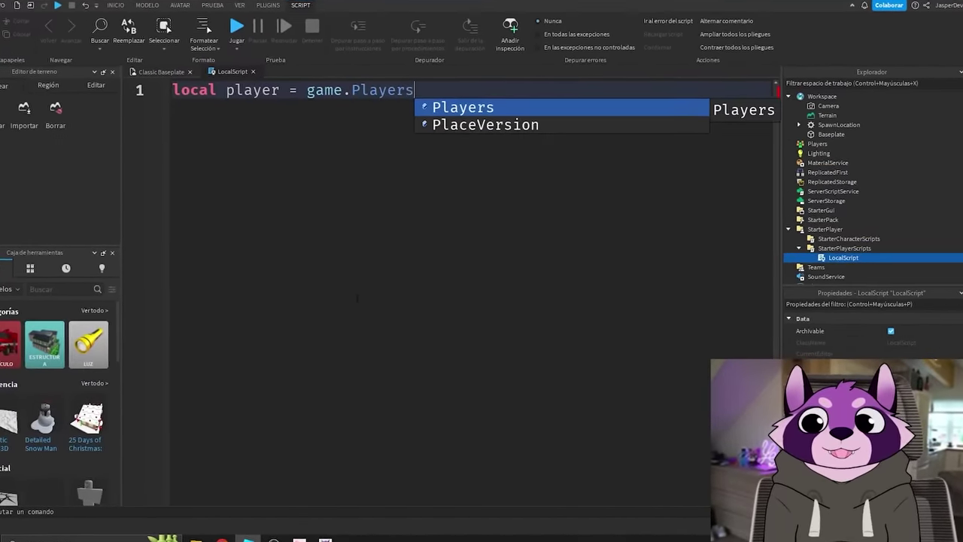
text(.lo)
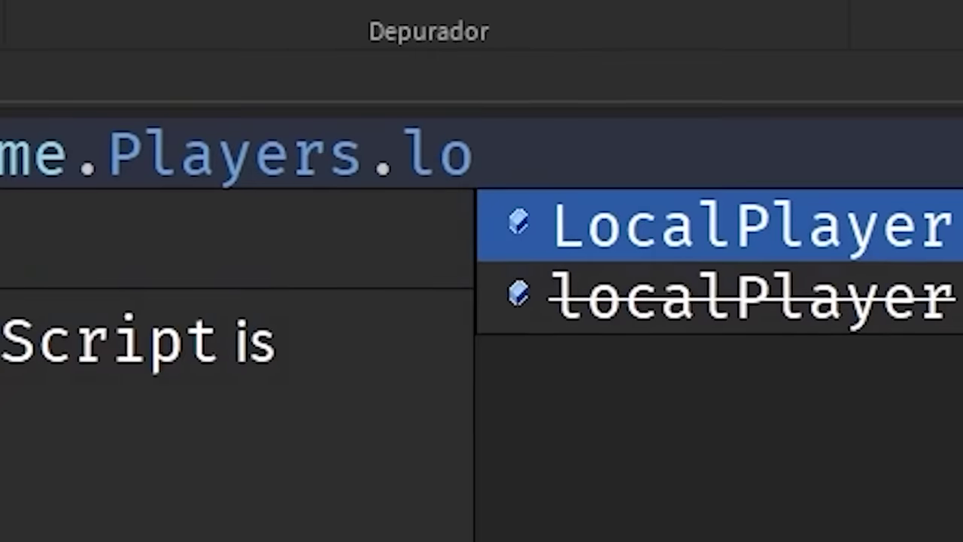
key(Tab)
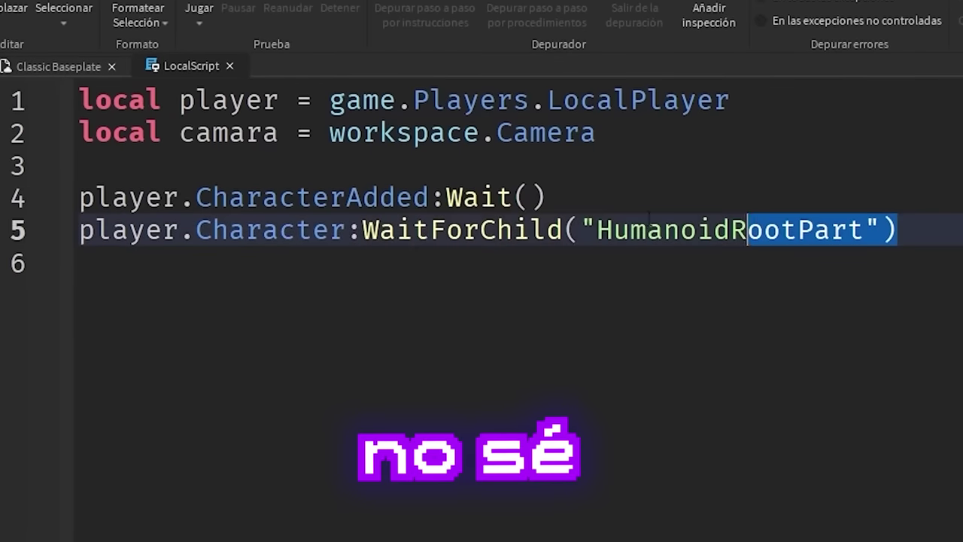
mouse_move(895, 224)
mouse_down()
mouse_move(67, 211)
mouse_move(72, 189)
mouse_up()
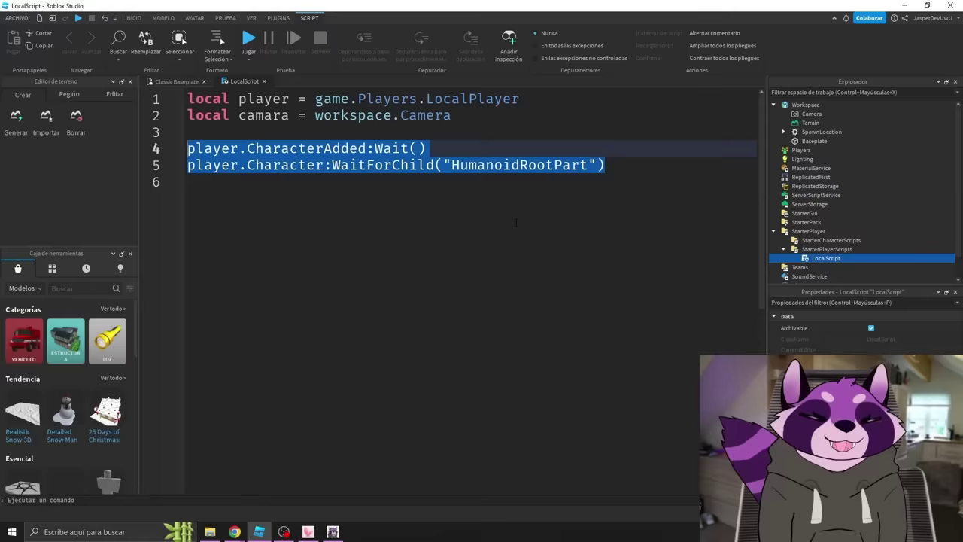
Place the cursor on the empty line after the five-line script
click(182, 180)
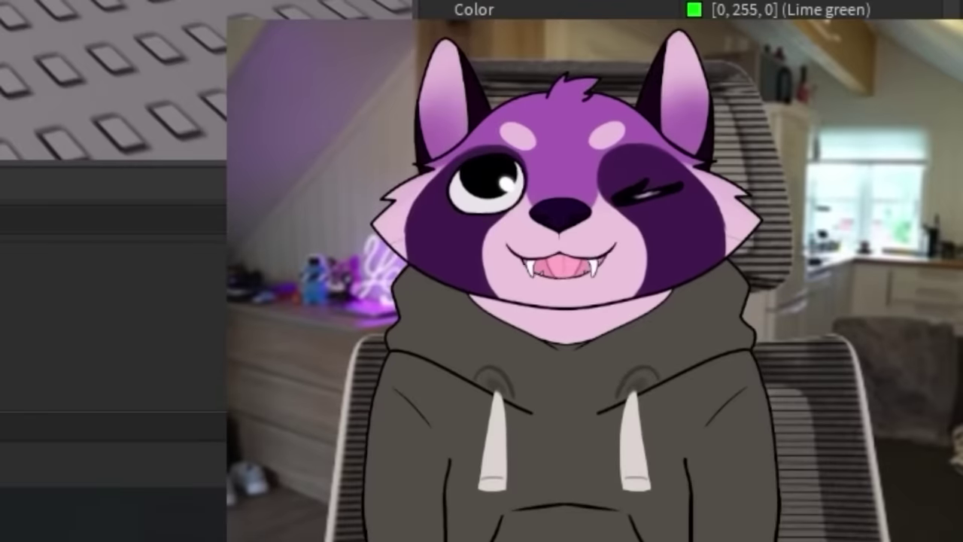
Color the lower platform part Dark orange and delete the Baseplate
click(471, 50)
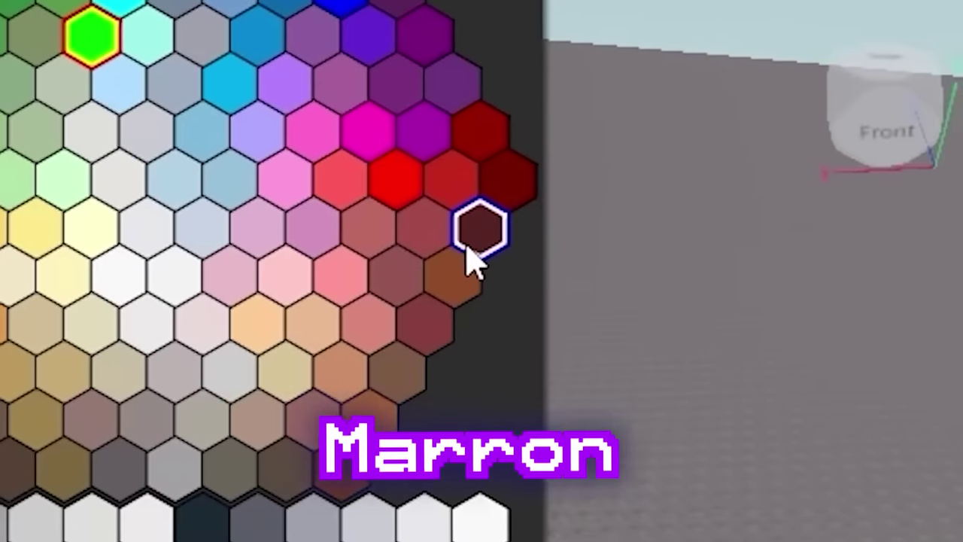
click(637, 167)
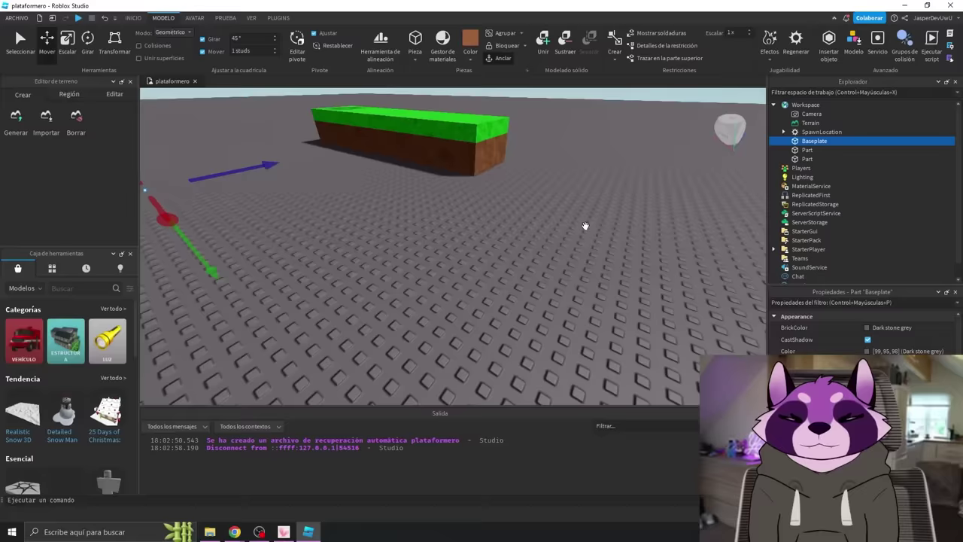
right_drag(583, 224, 640, 190)
key(Delete)
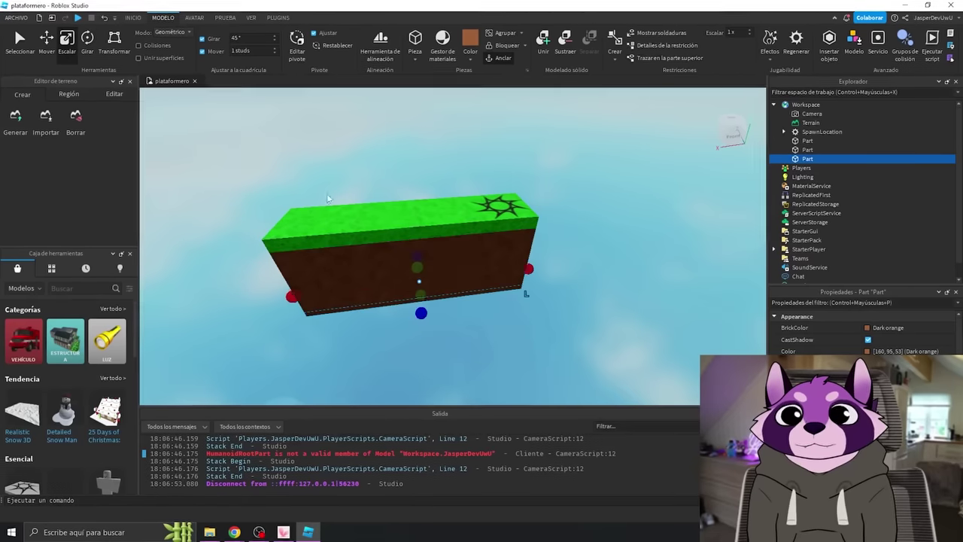
Stretch the floor part into a long slab to become the red lava
drag(527, 276, 677, 251)
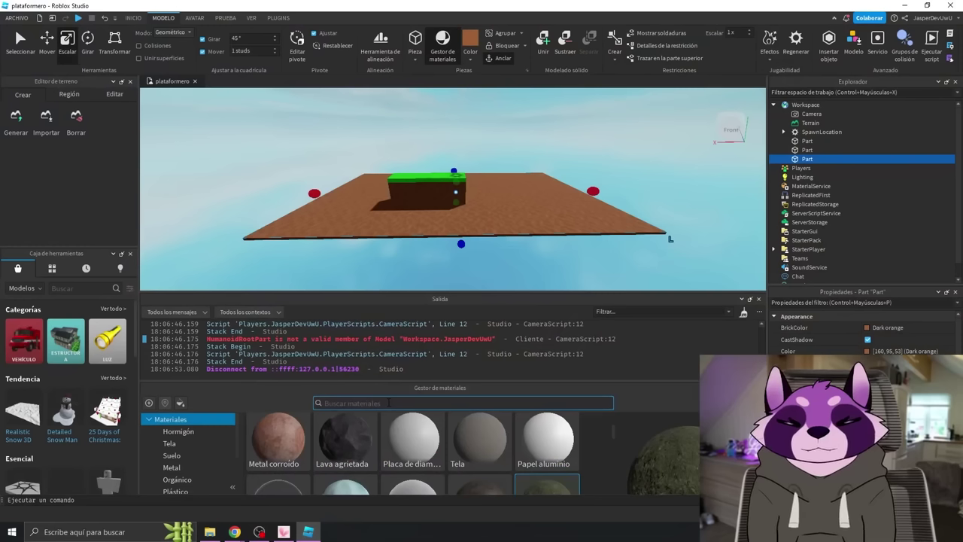
text(va)
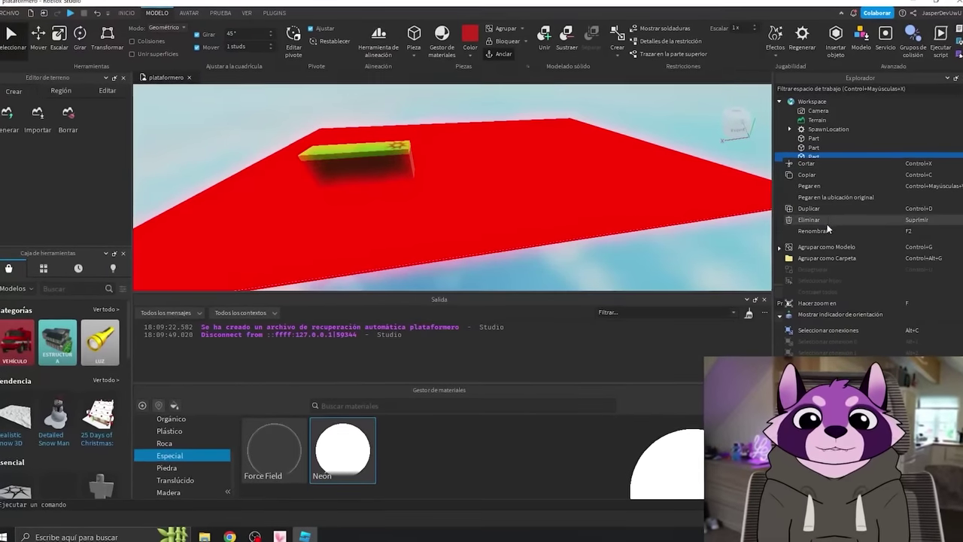
Rename the red floor part to Lava
click(817, 230)
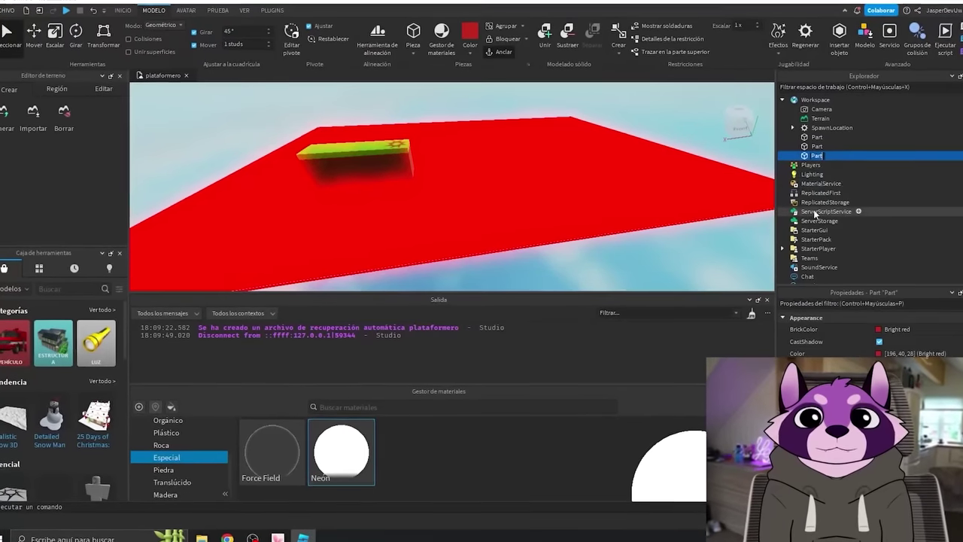
text(Lava)
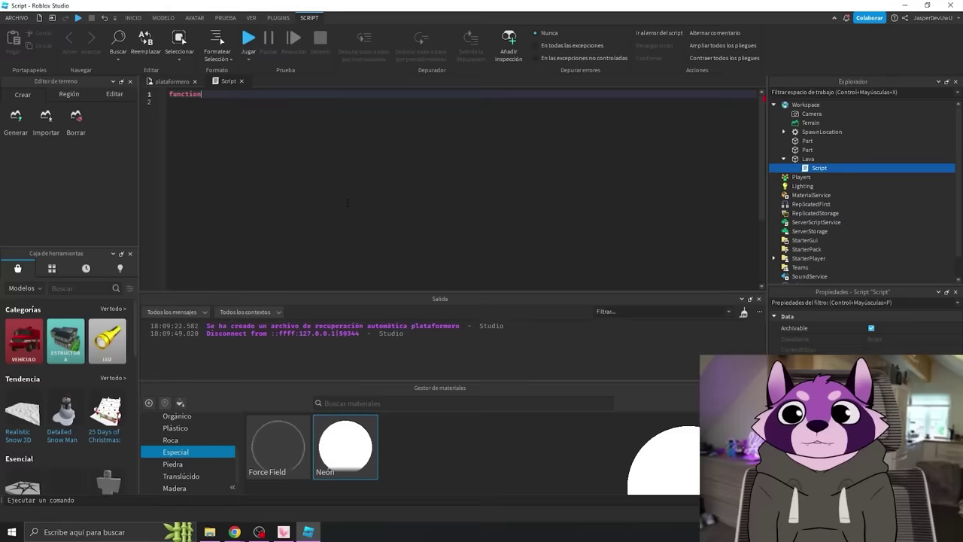
Write function morir setting Humanoid.Health to 0, connected via script.Parent.Touched:Connect(morir)
text(morir(jugador)
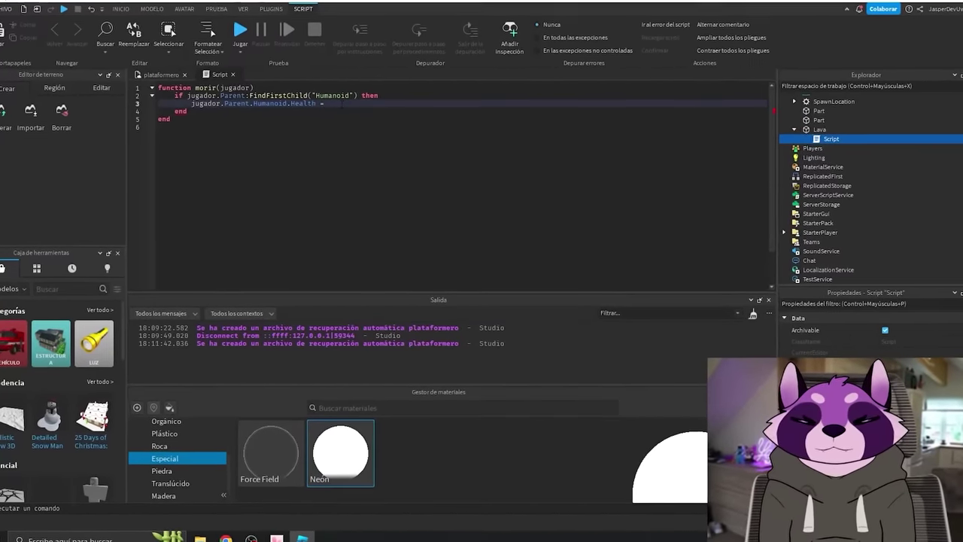
text(0)
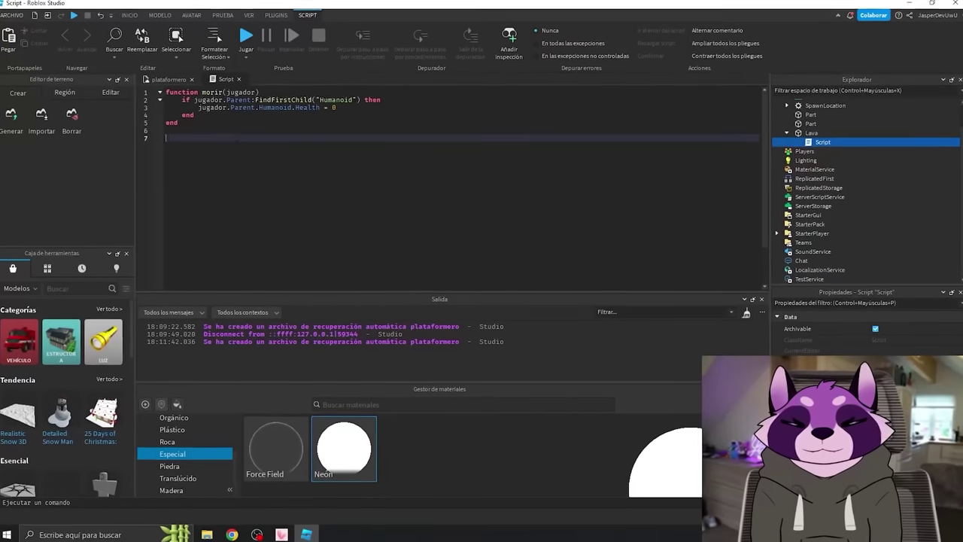
text(script)
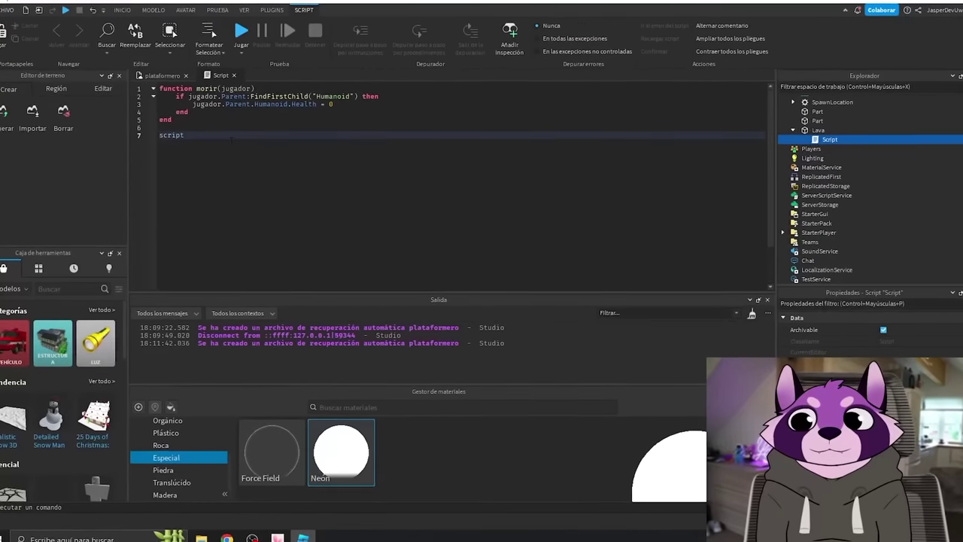
text(.Parent.To)
click(384, 197)
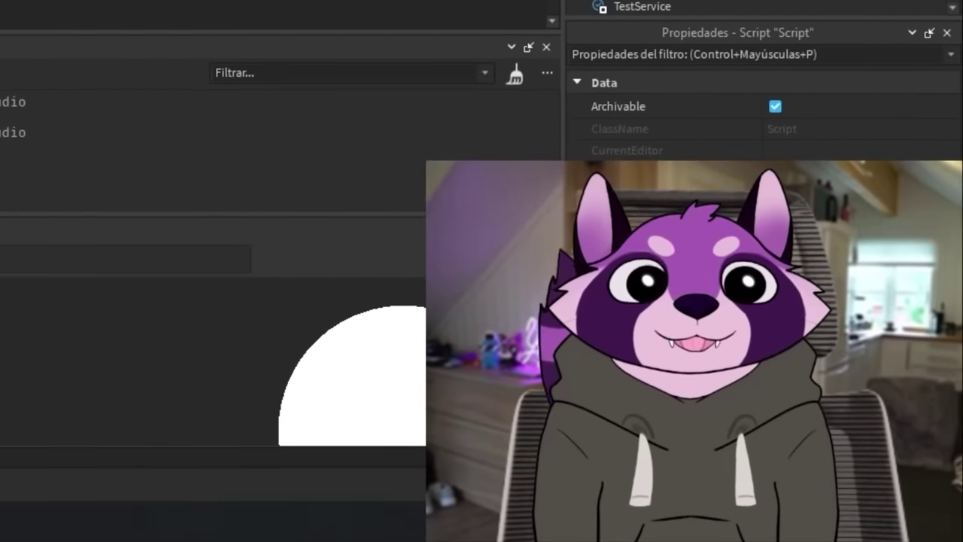
text(:Connect(mor)
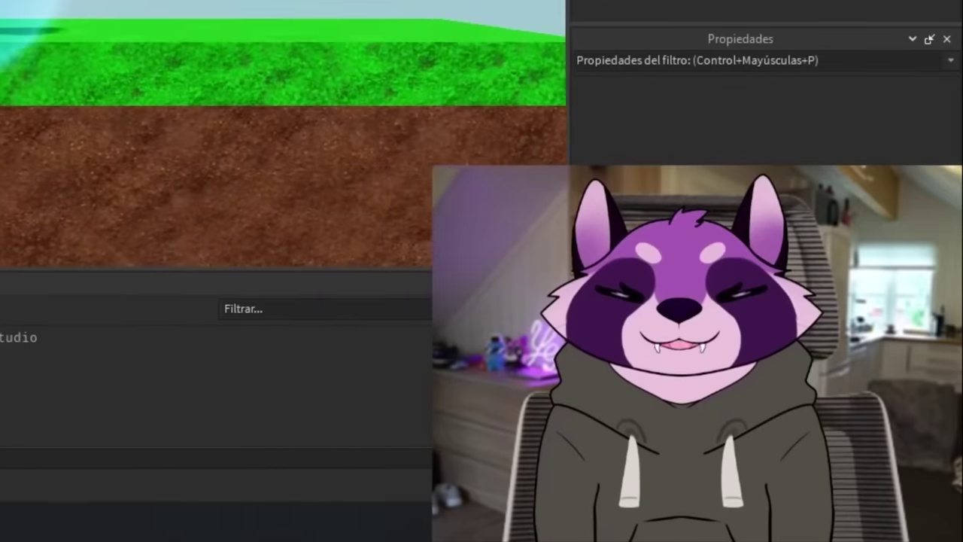
Run the character right and jump onto the lava to test that it kills
key(d)
key(space)
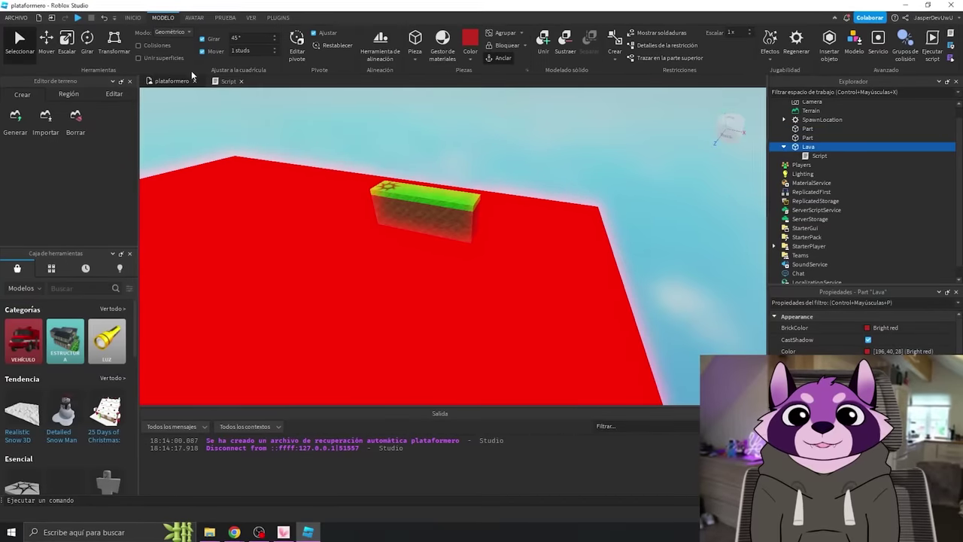
right_drag(535, 205, 535, 205)
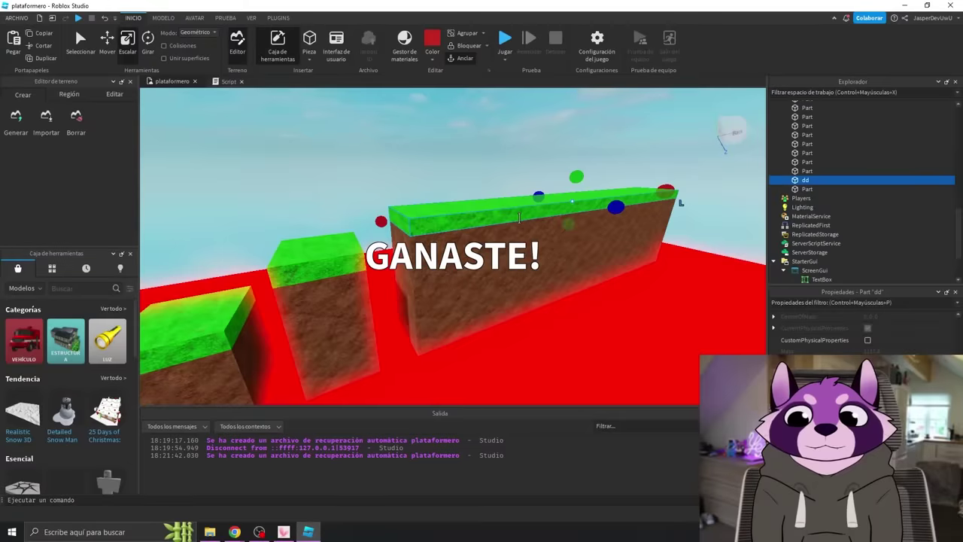
Rename the platform part dd to FINAL
right_drag(520, 218, 826, 214)
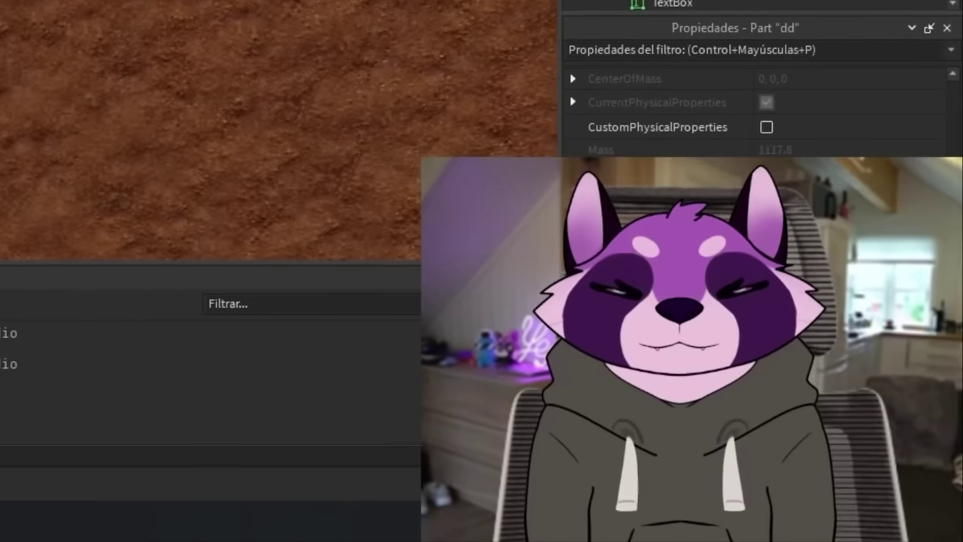
text(FINAL)
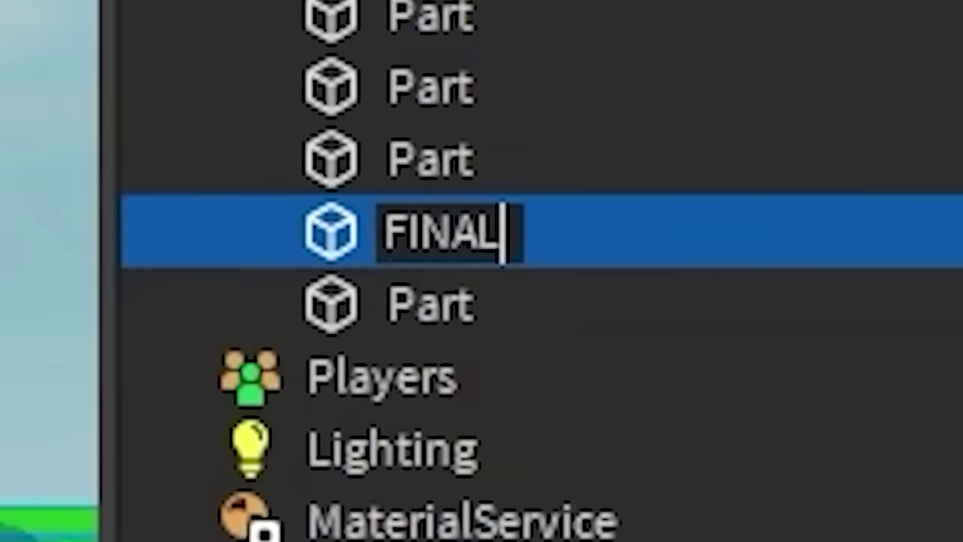
key(Return)
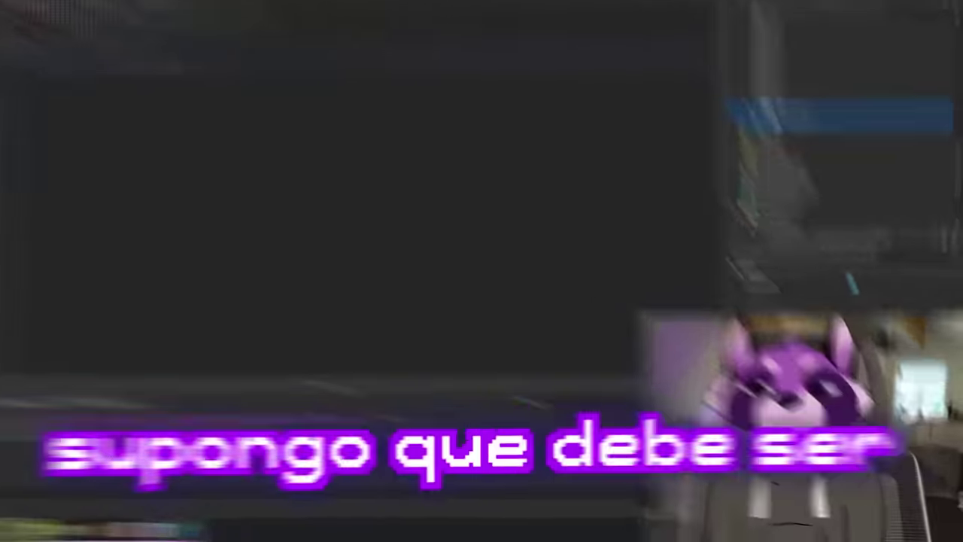